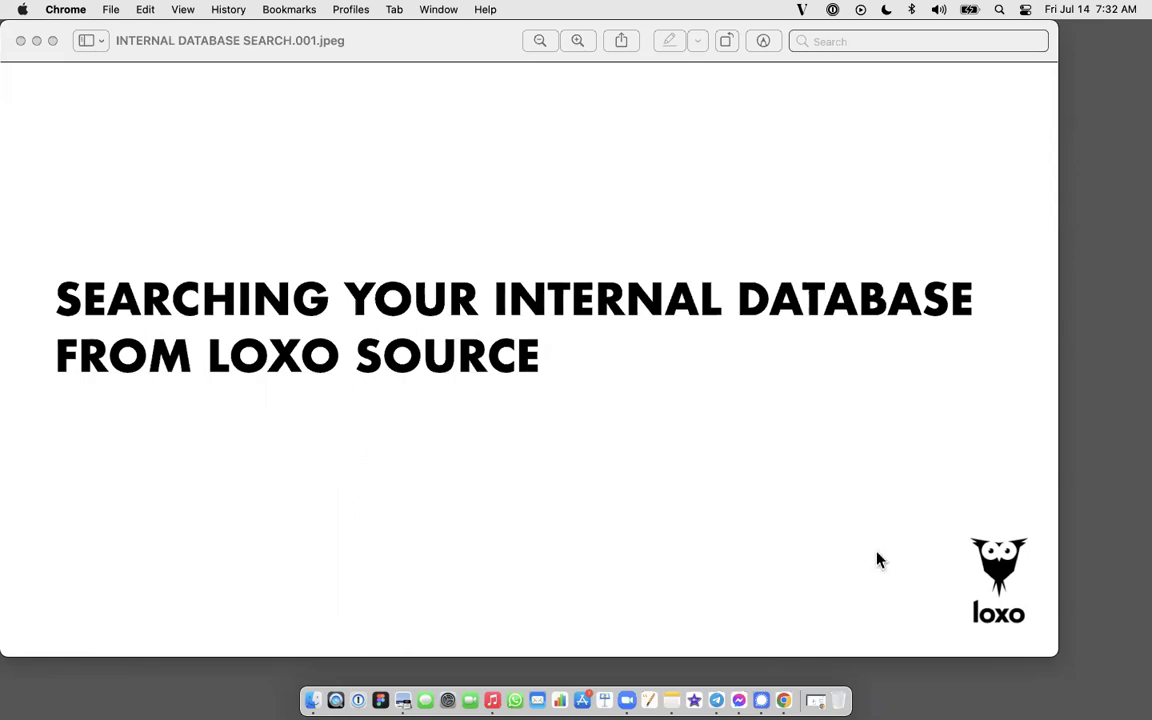
Bring Loxo back on screen and show the Jobs list of 2110 jobs, starting with Azure Architect - 1535536.
left_click(815, 700)
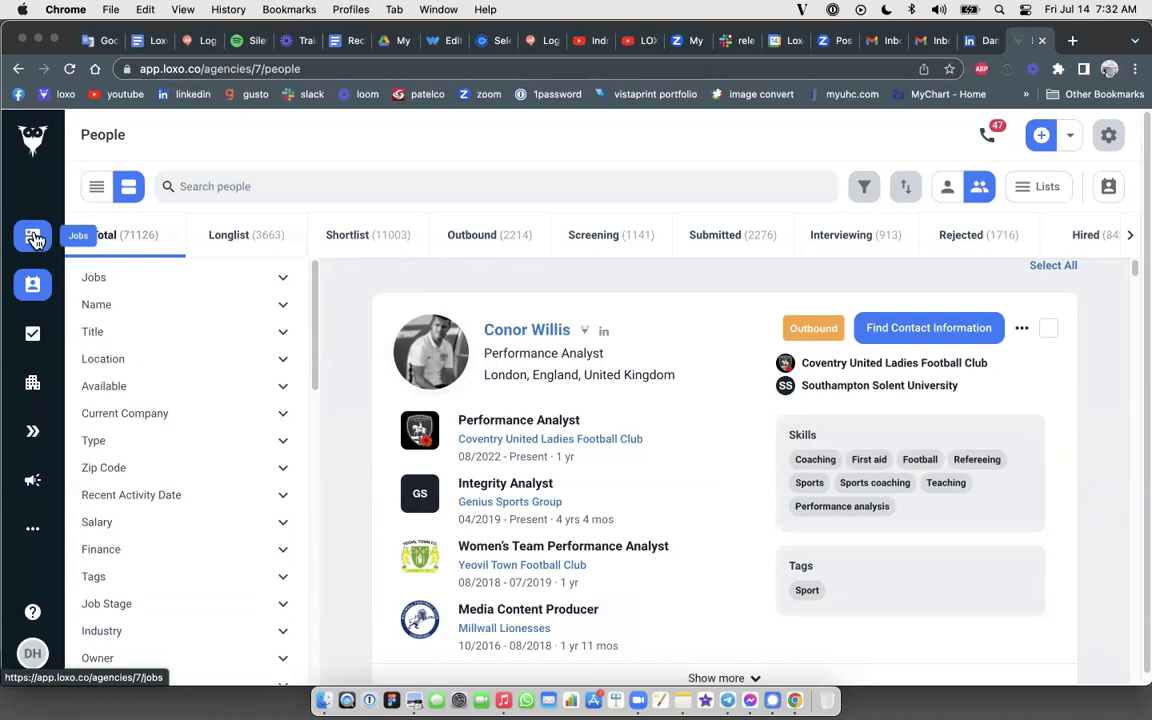
left_click(33, 237)
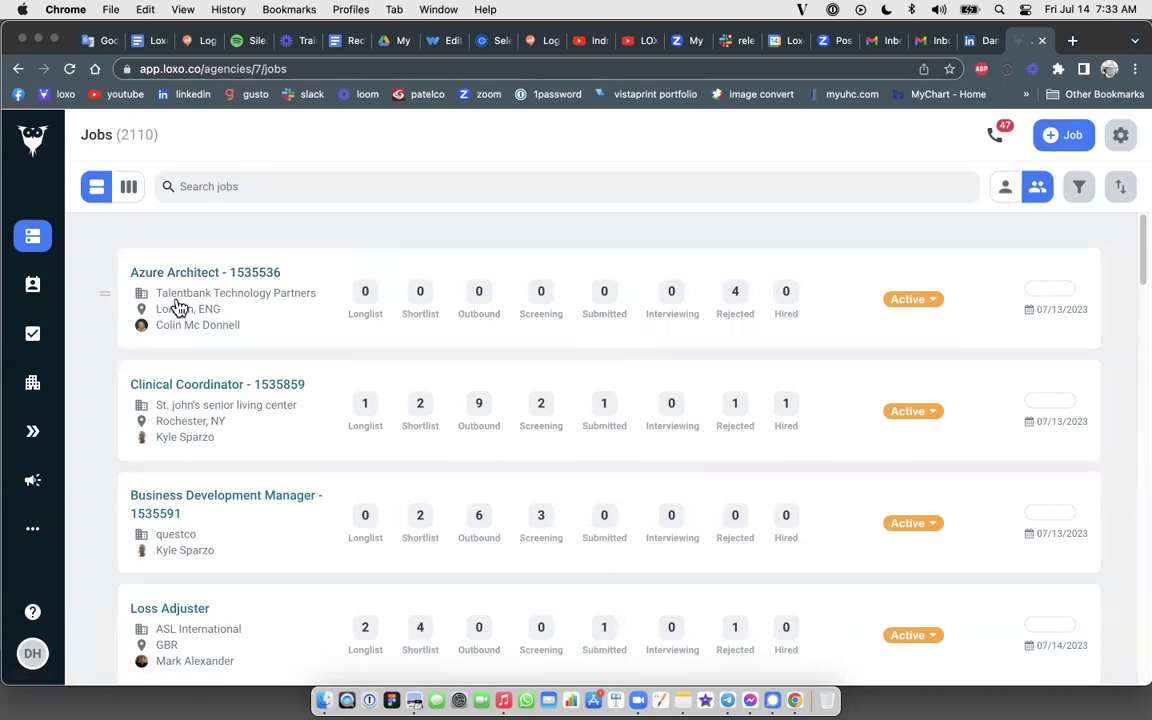
Open the Azure Architect - 1535536 job to view its empty pipeline stages.
left_click(160, 273)
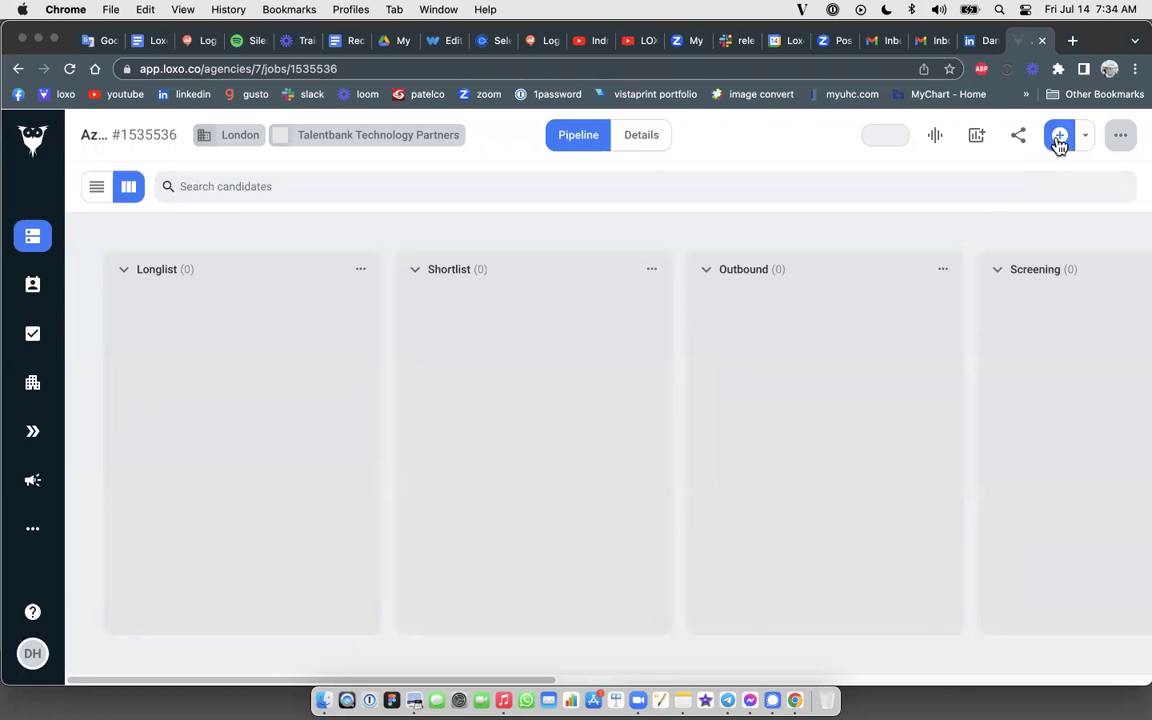
Launch Loxo Source for this job and browse the 2,460 recommended candidates near London, ENG.
left_click(1059, 140)
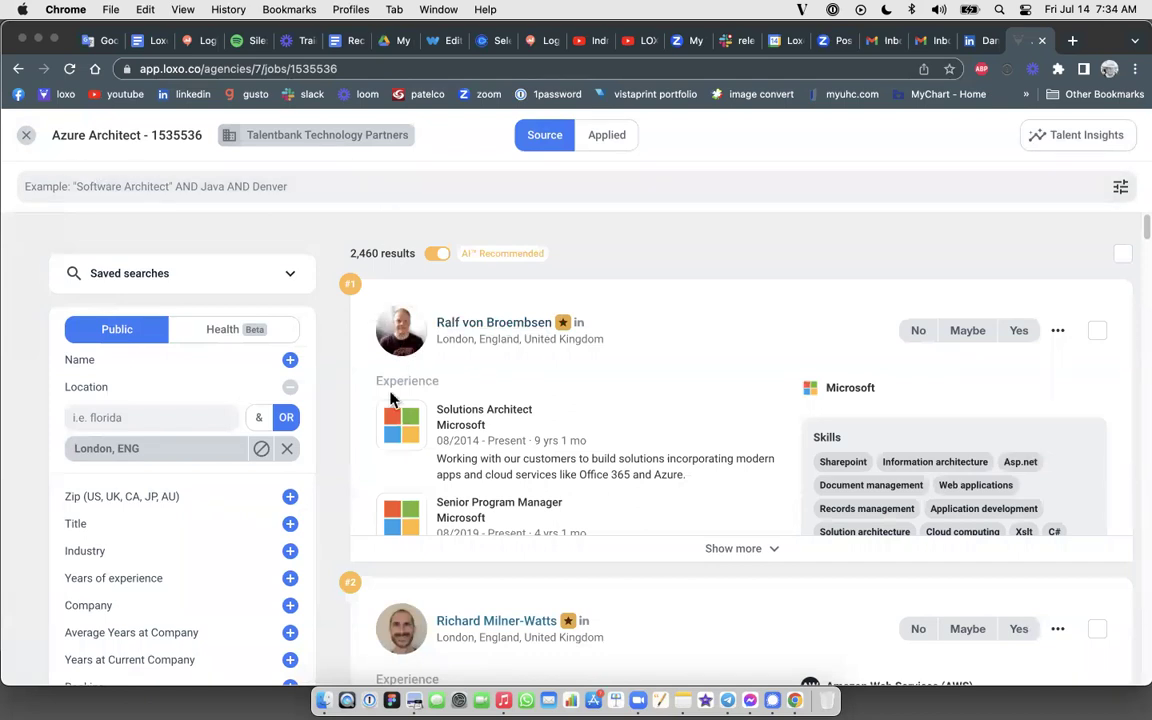
scroll(430, 432, "down", 5)
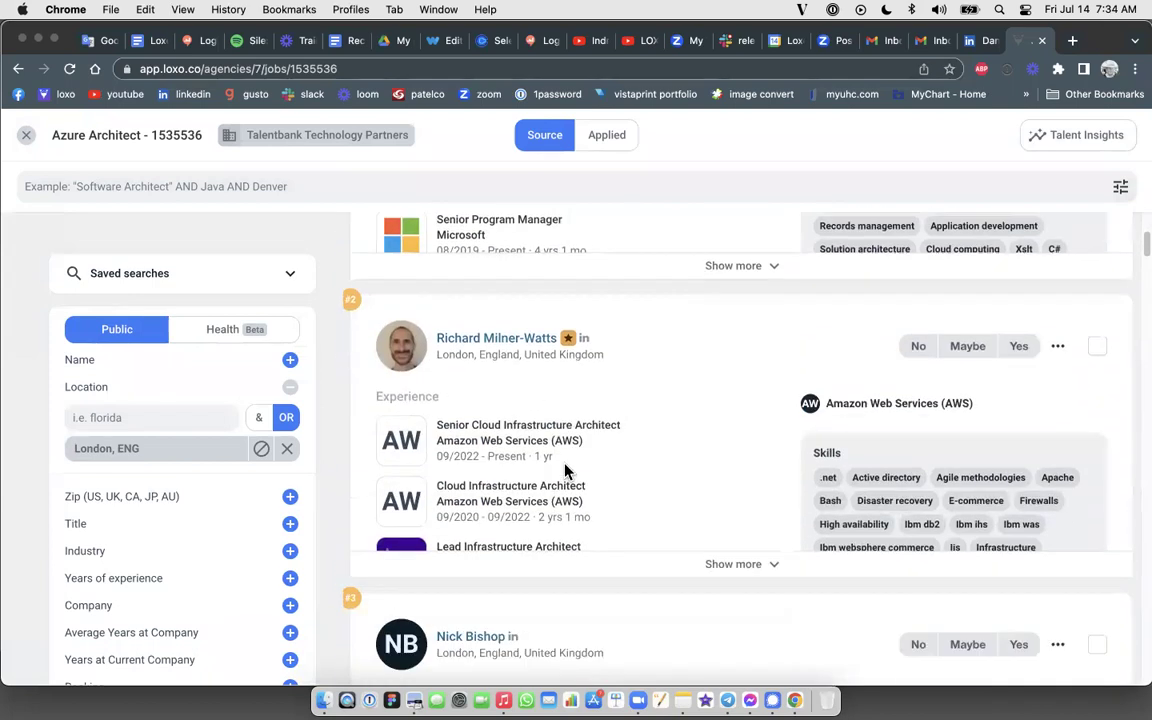
scroll(565, 470, "down", 4)
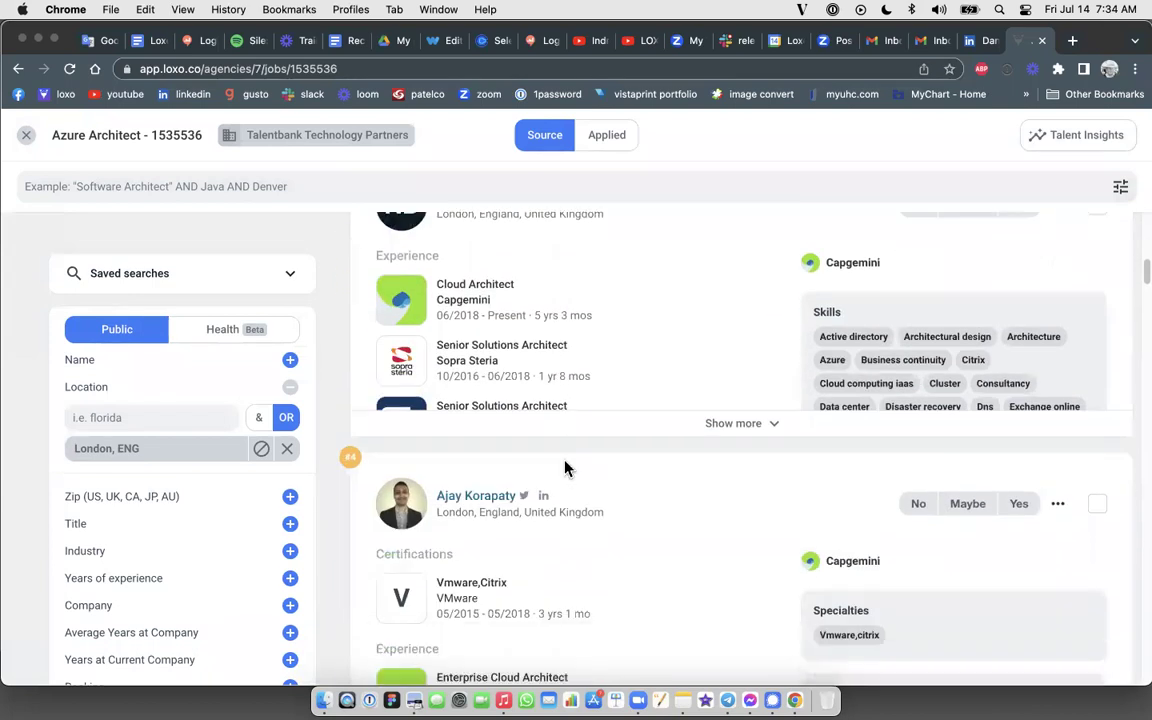
scroll(565, 468, "down", 8)
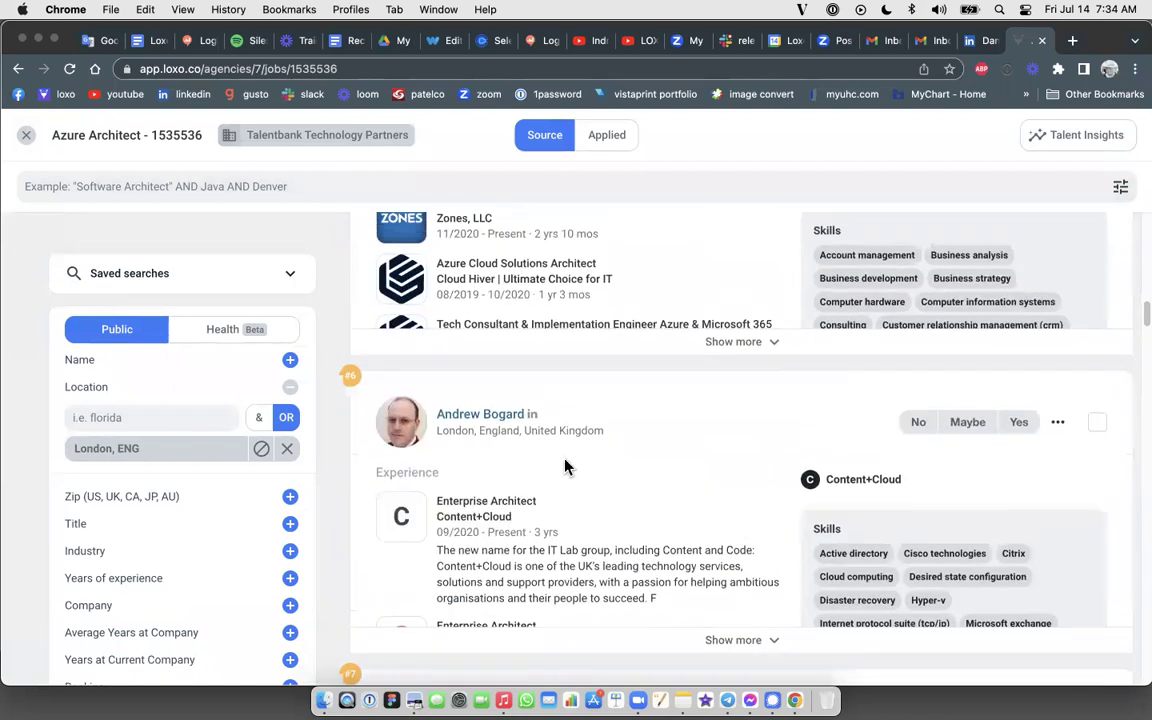
scroll(565, 467, "up", 20)
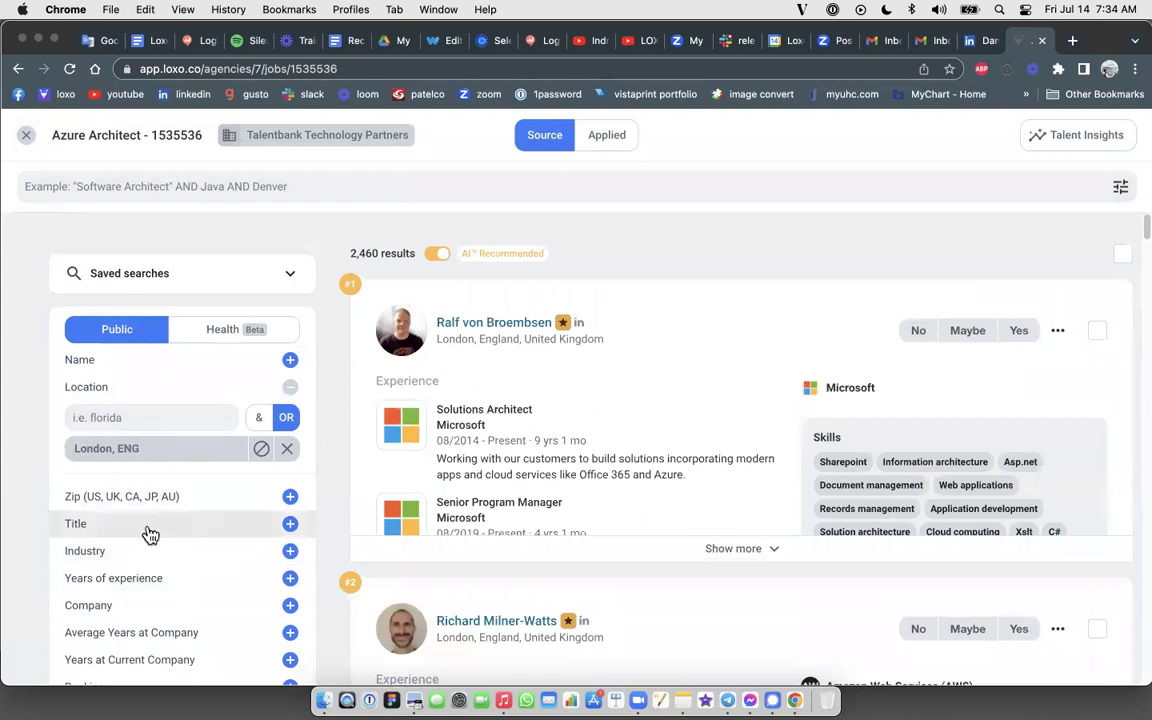
scroll(150, 535, "down", 3)
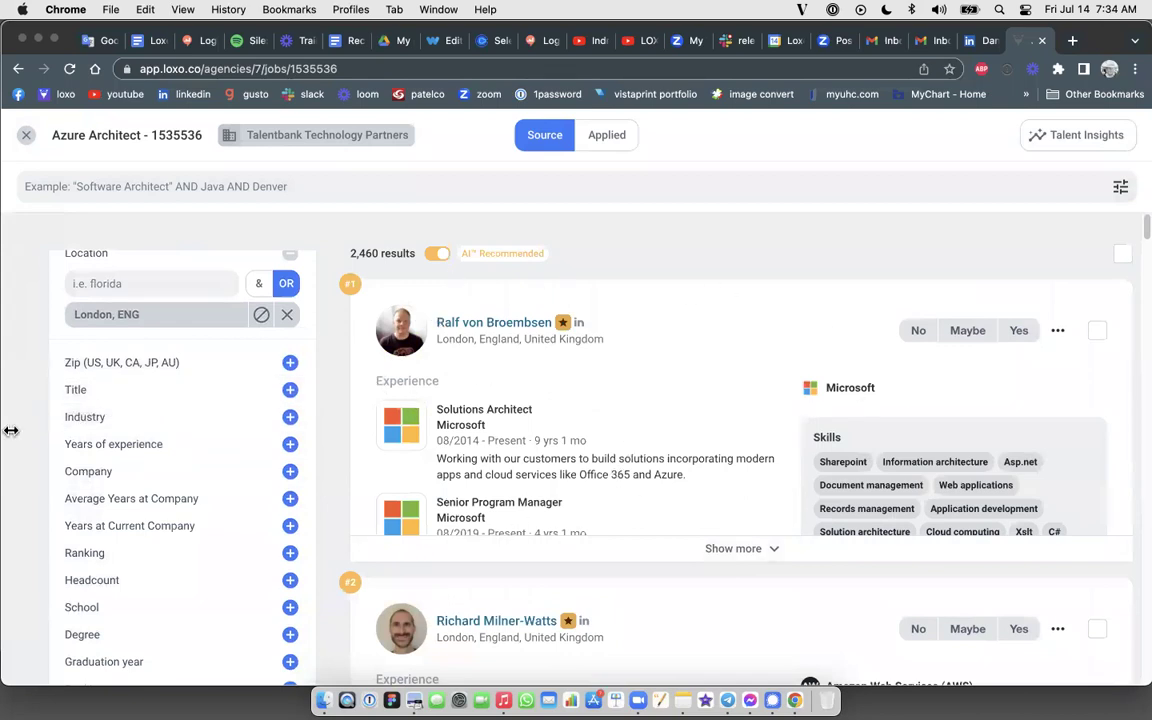
scroll(230, 440, "up", 3)
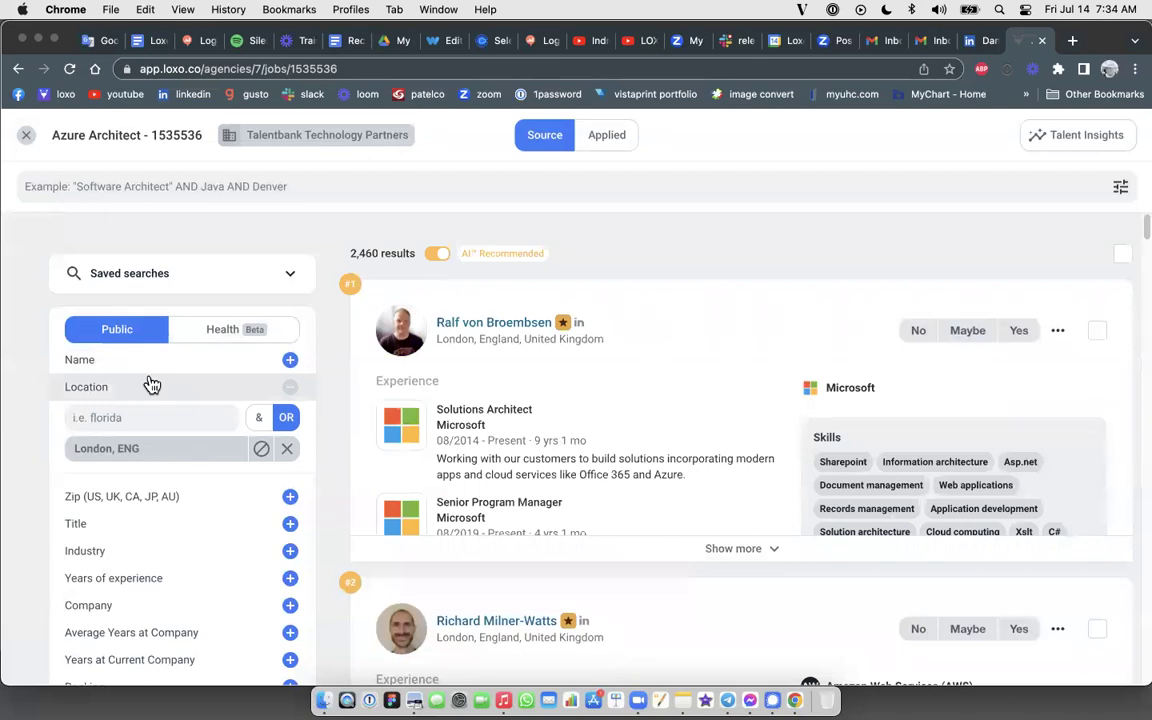
scroll(193, 462, "down", 3)
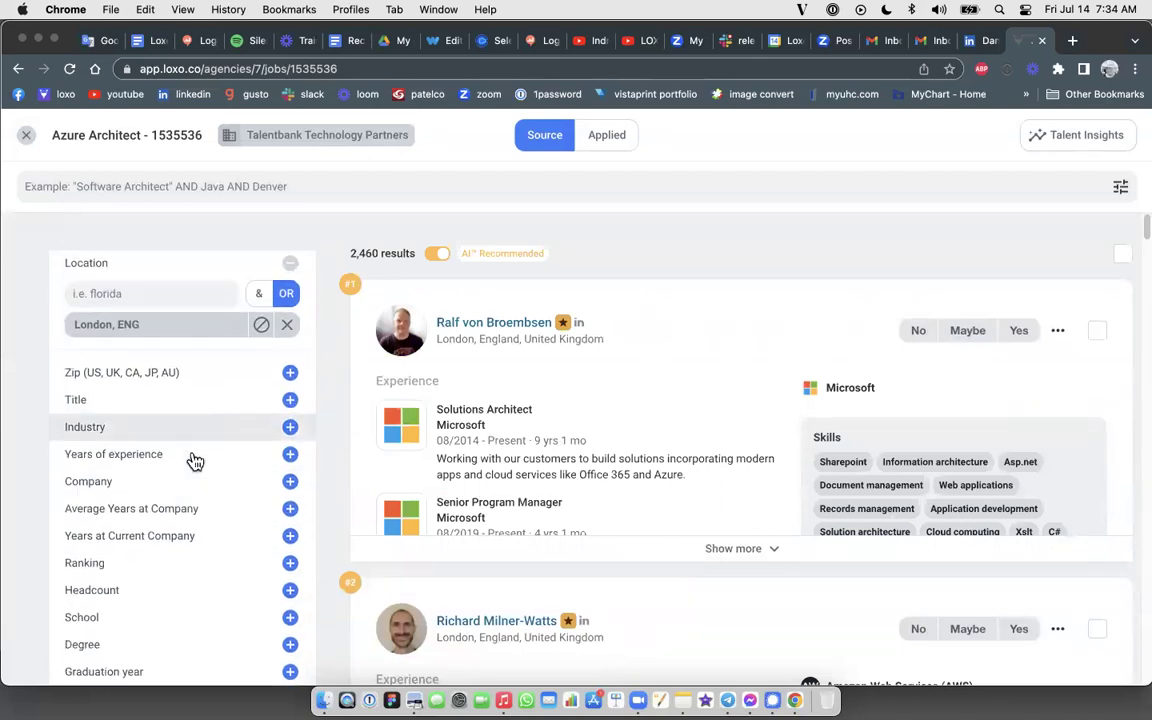
scroll(193, 461, "down", 7)
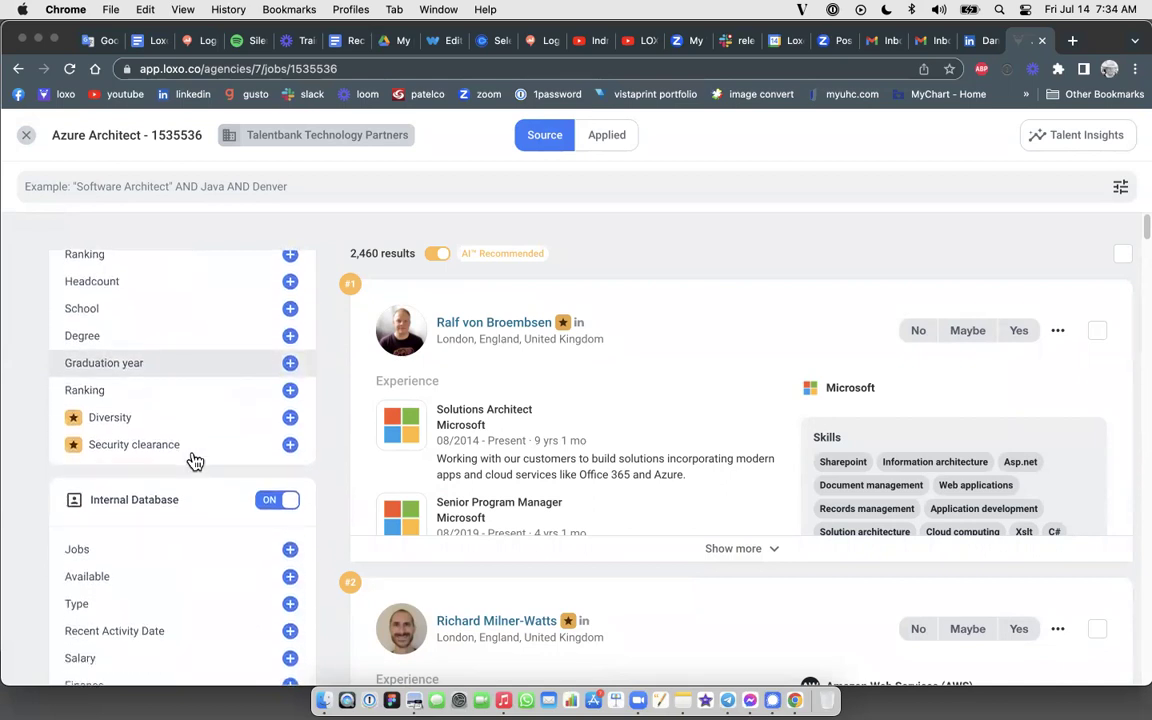
scroll(193, 461, "down", 5)
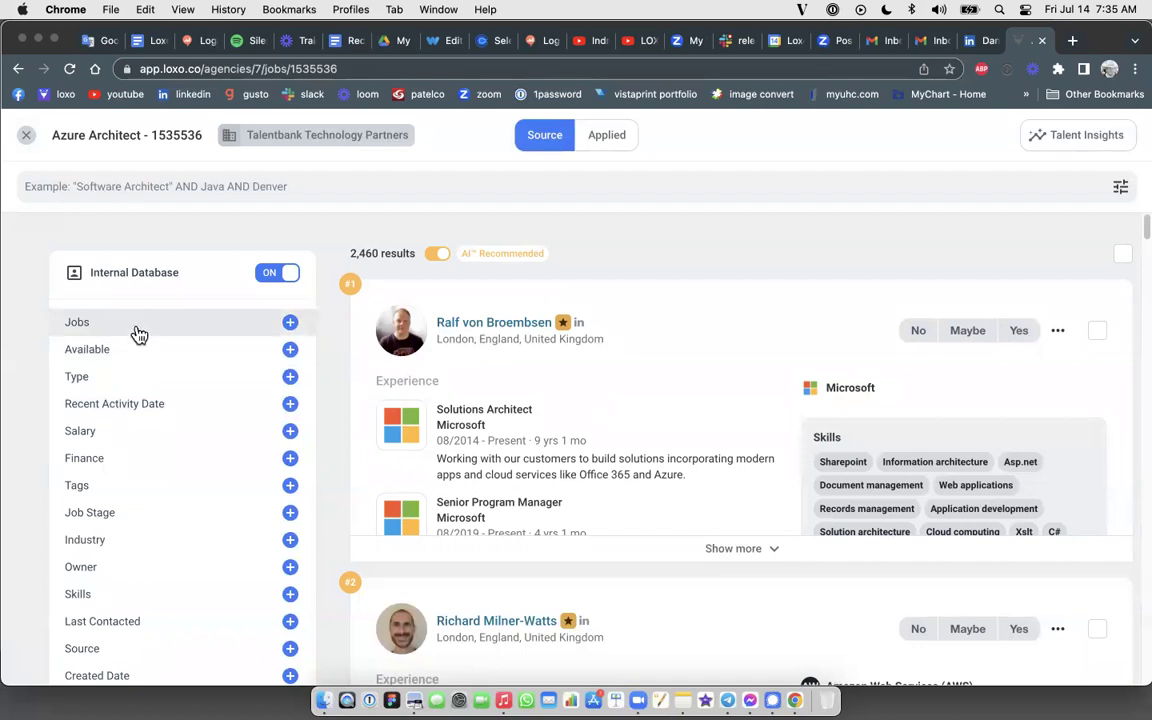
scroll(141, 330, "down", 2)
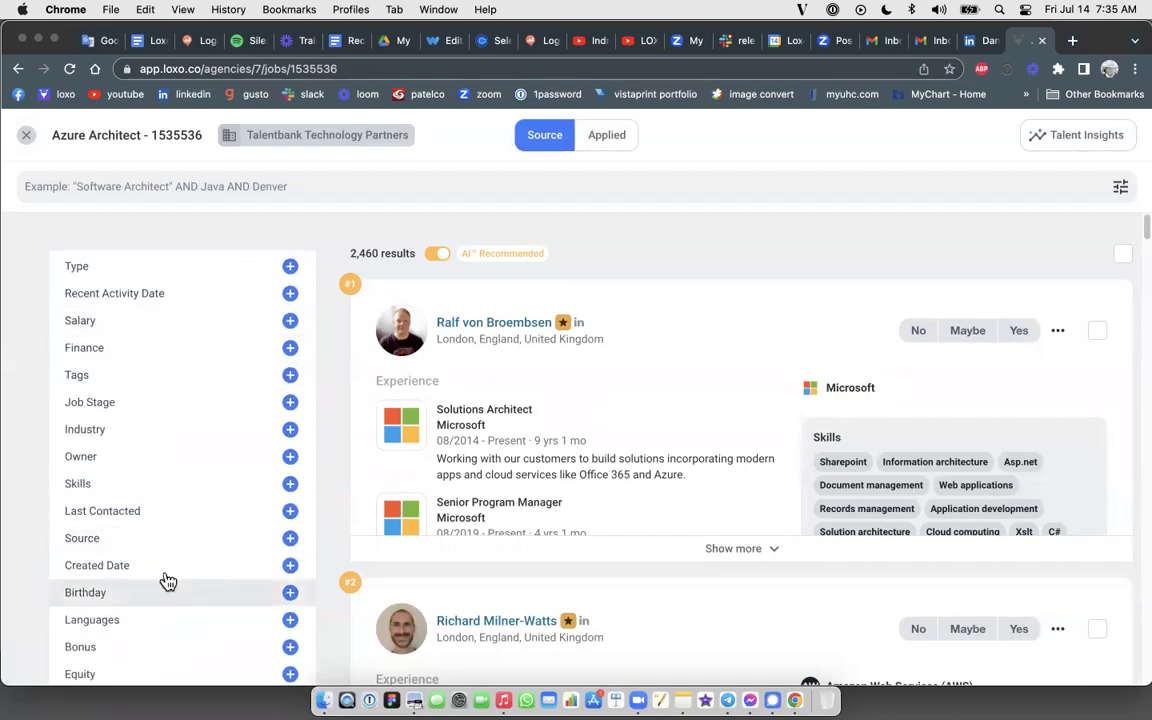
scroll(167, 500, "up", 6)
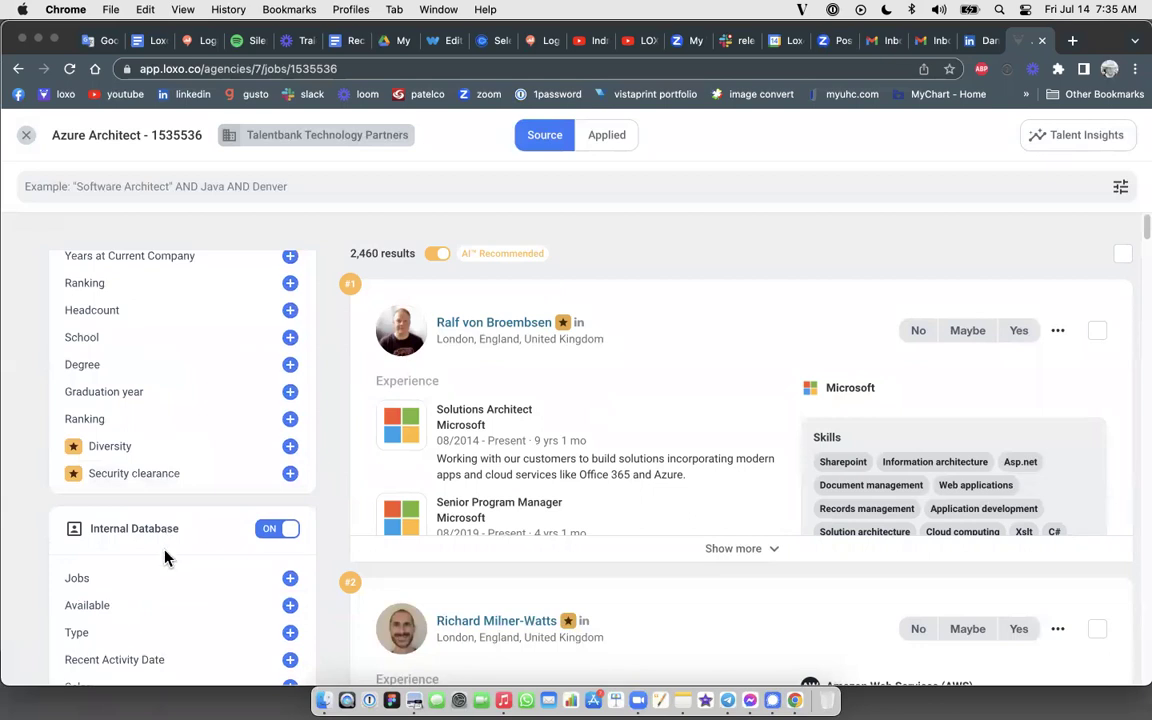
scroll(166, 550, "down", 3)
scroll(167, 549, "down", 1)
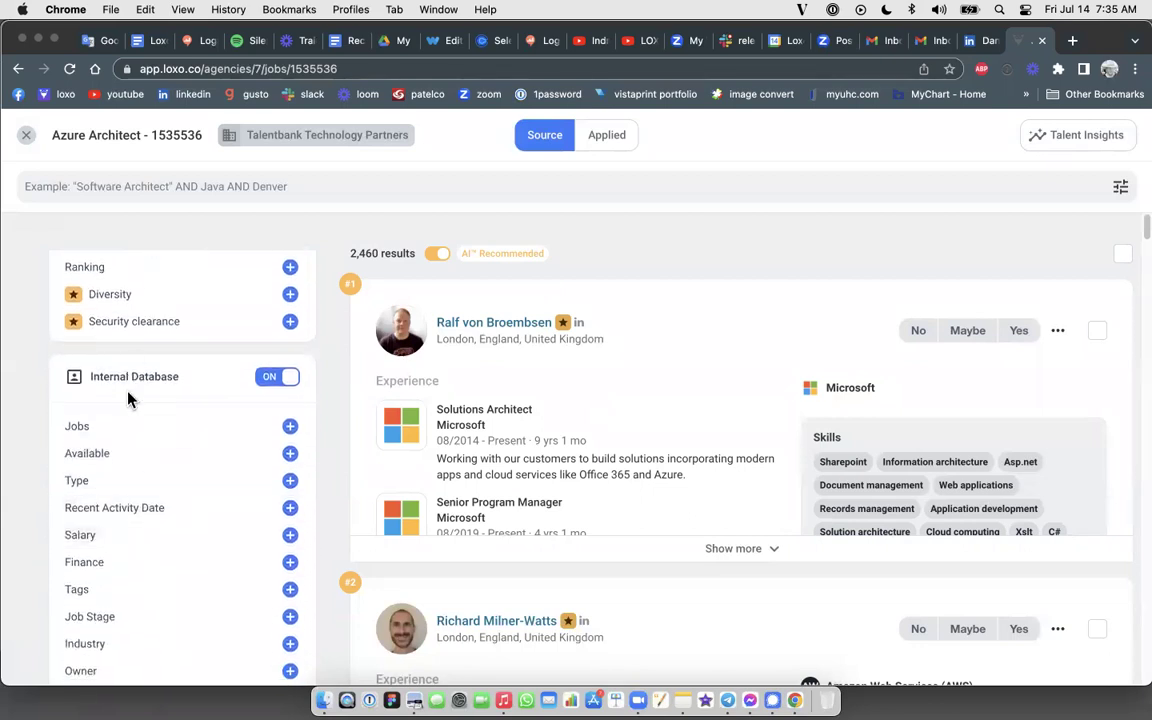
scroll(168, 486, "up", 8)
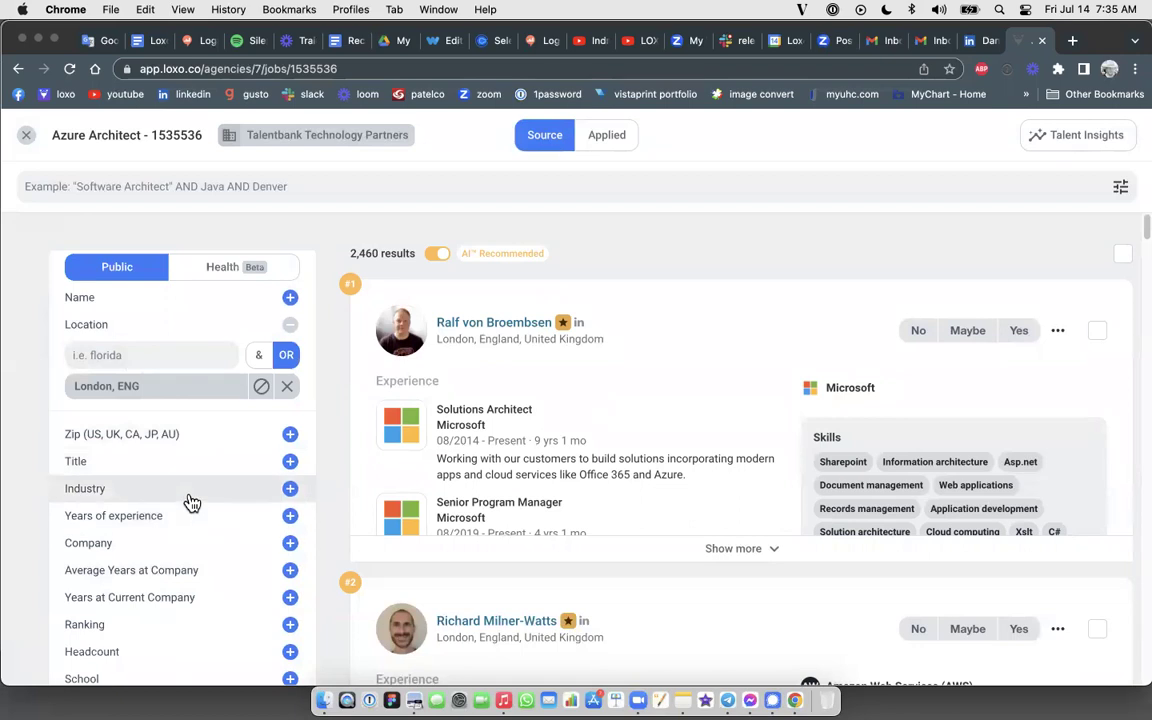
Filter Years of experience to 'More than 10 years', narrowing results to 2,184 candidates.
left_click(125, 516)
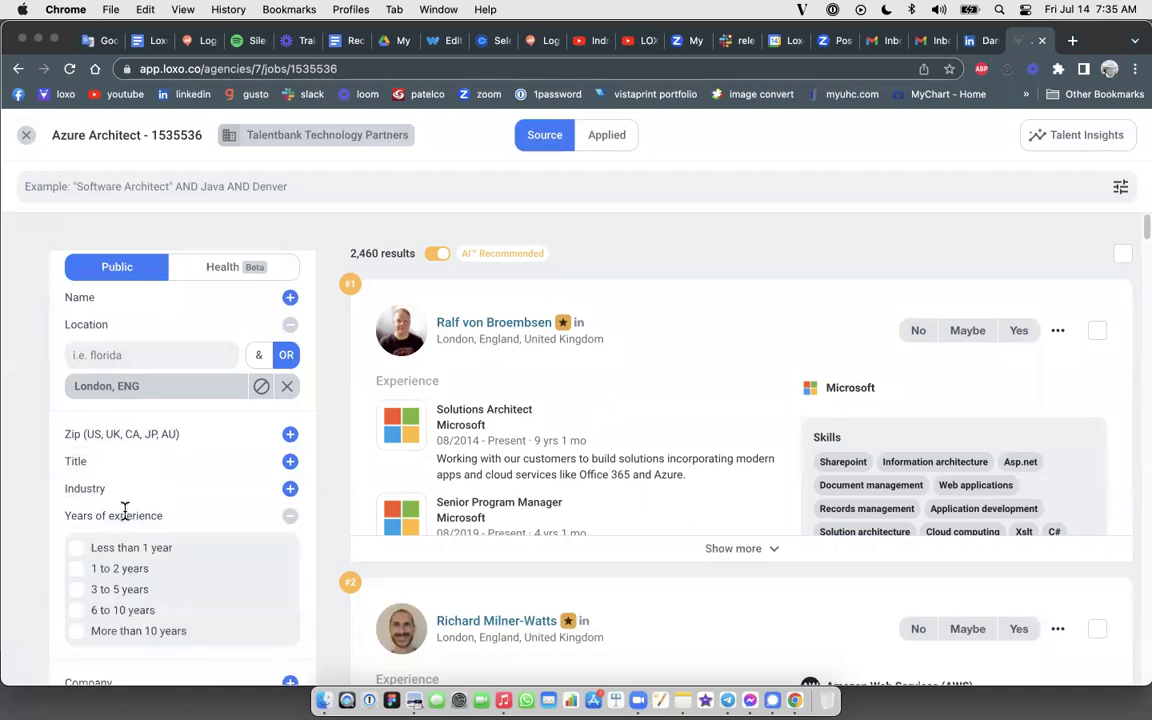
left_click(77, 632)
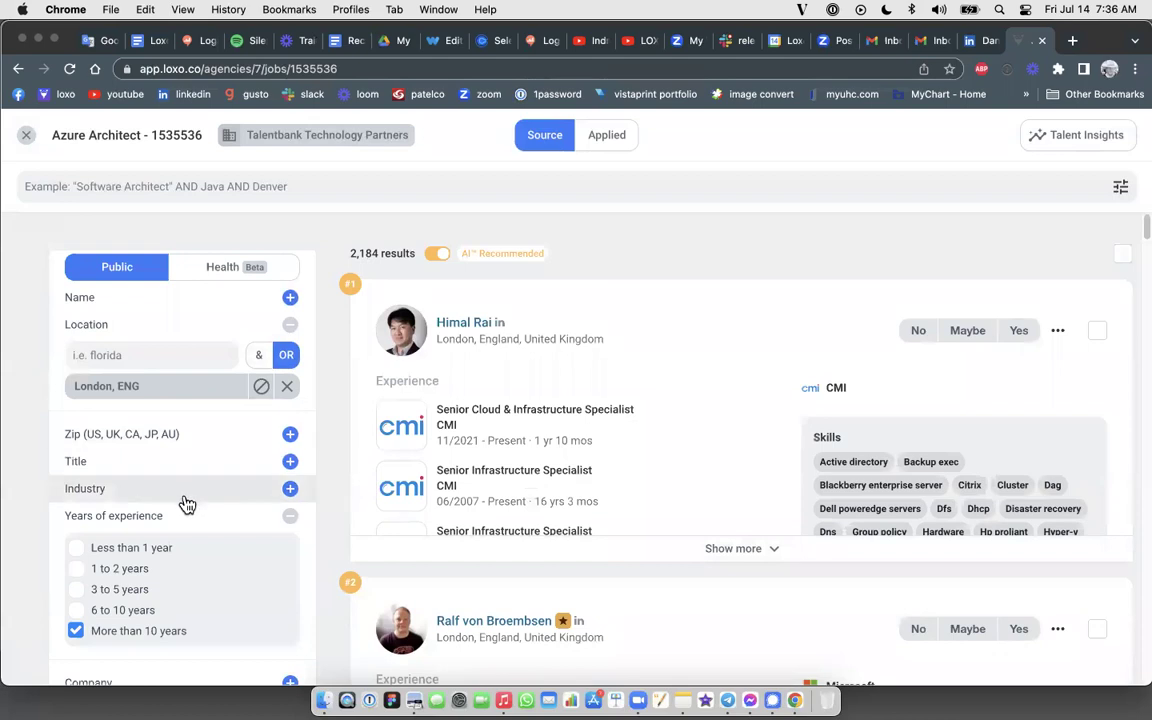
scroll(188, 500, "down", 4)
scroll(188, 503, "down", 8)
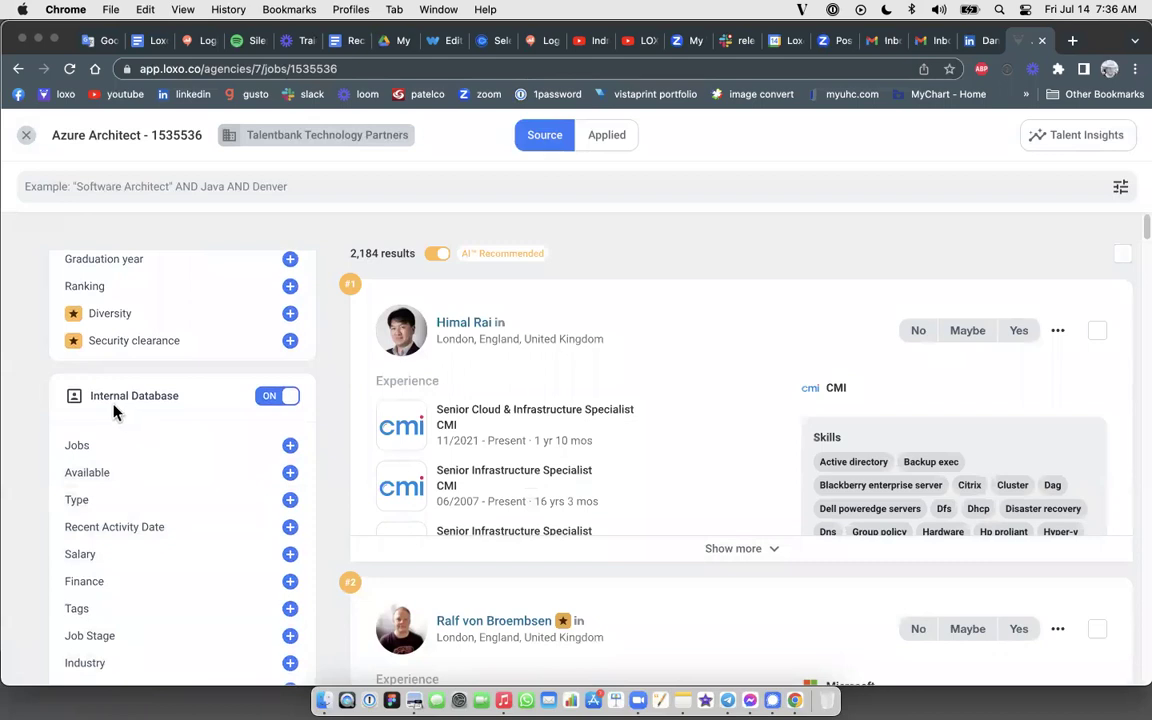
Apply the Internal Database tag 'Computer Software' and review the 3 remaining candidates.
left_click(104, 612)
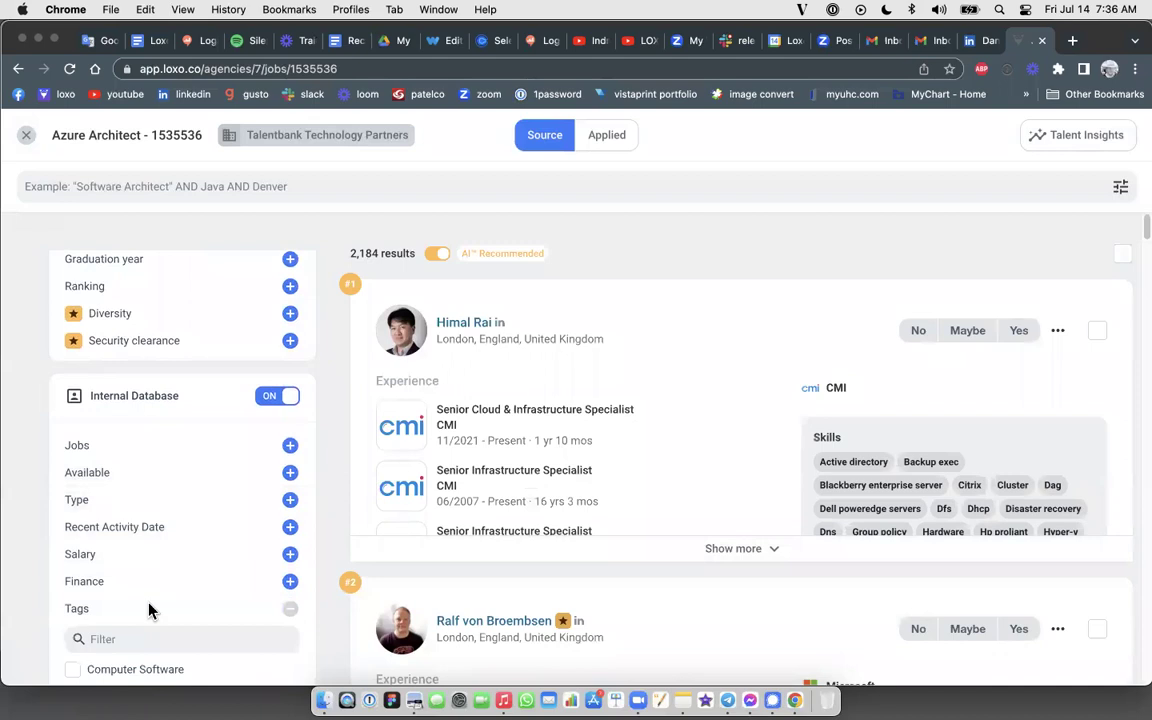
scroll(140, 612, "down", 1)
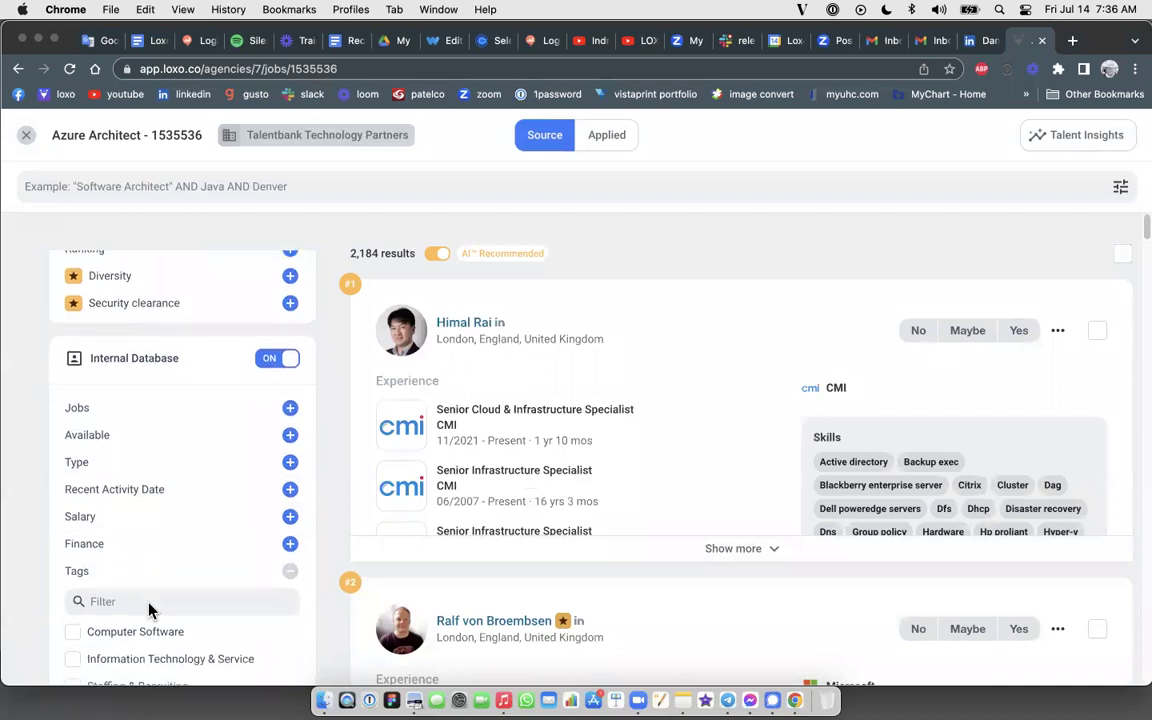
left_click(74, 634)
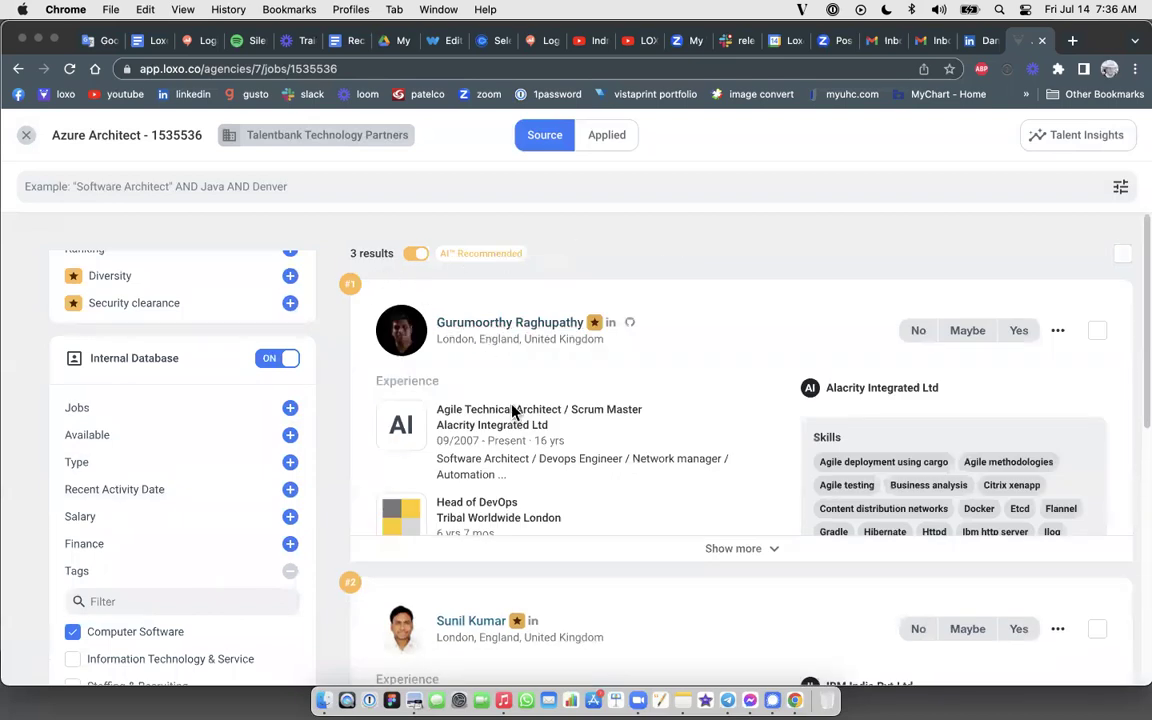
scroll(521, 425, "down", 5)
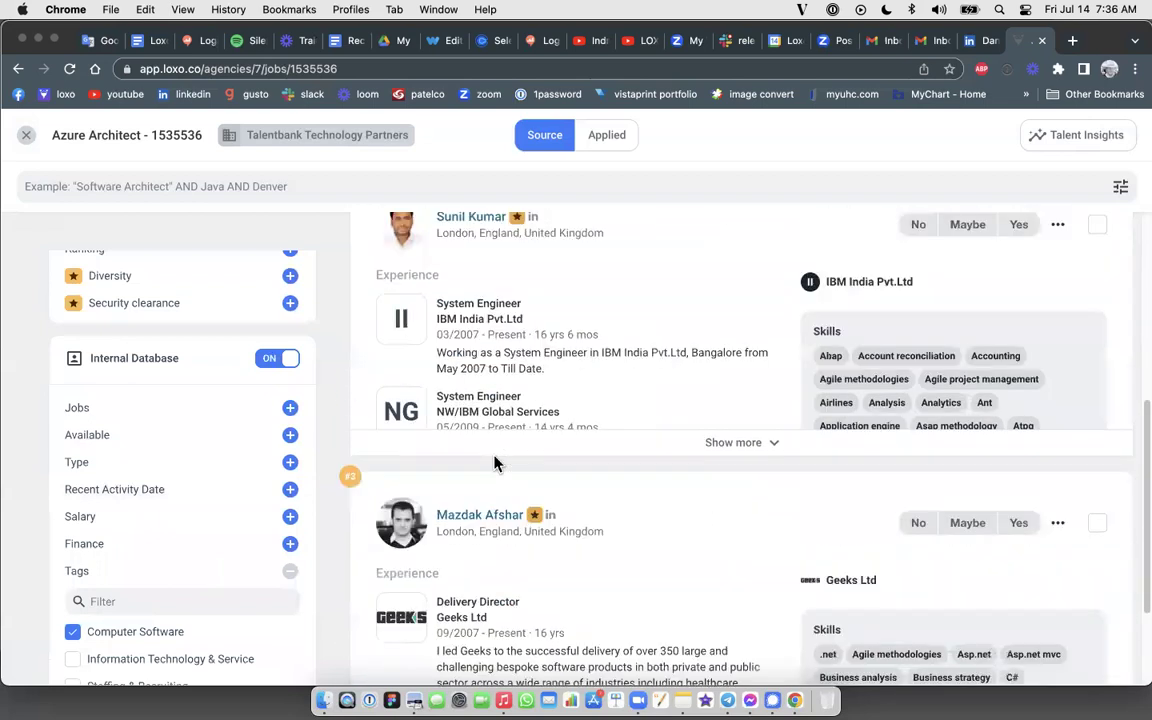
scroll(492, 458, "up", 5)
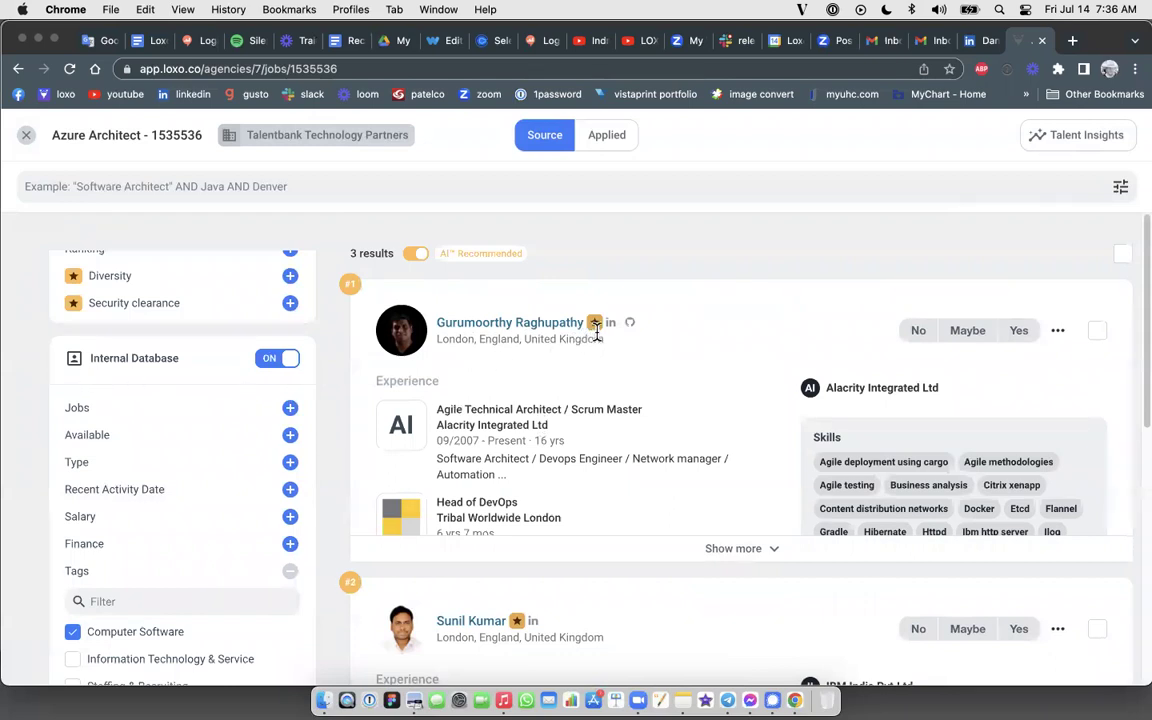
mouse_move(595, 328)
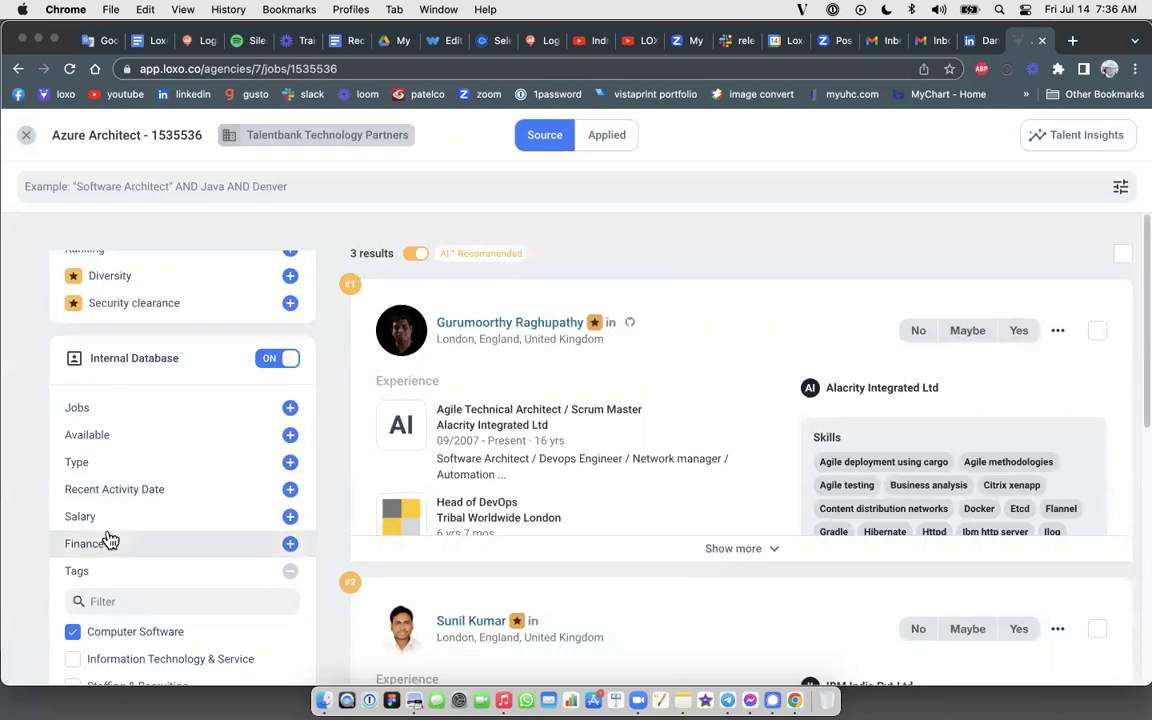
scroll(113, 540, "up", 5)
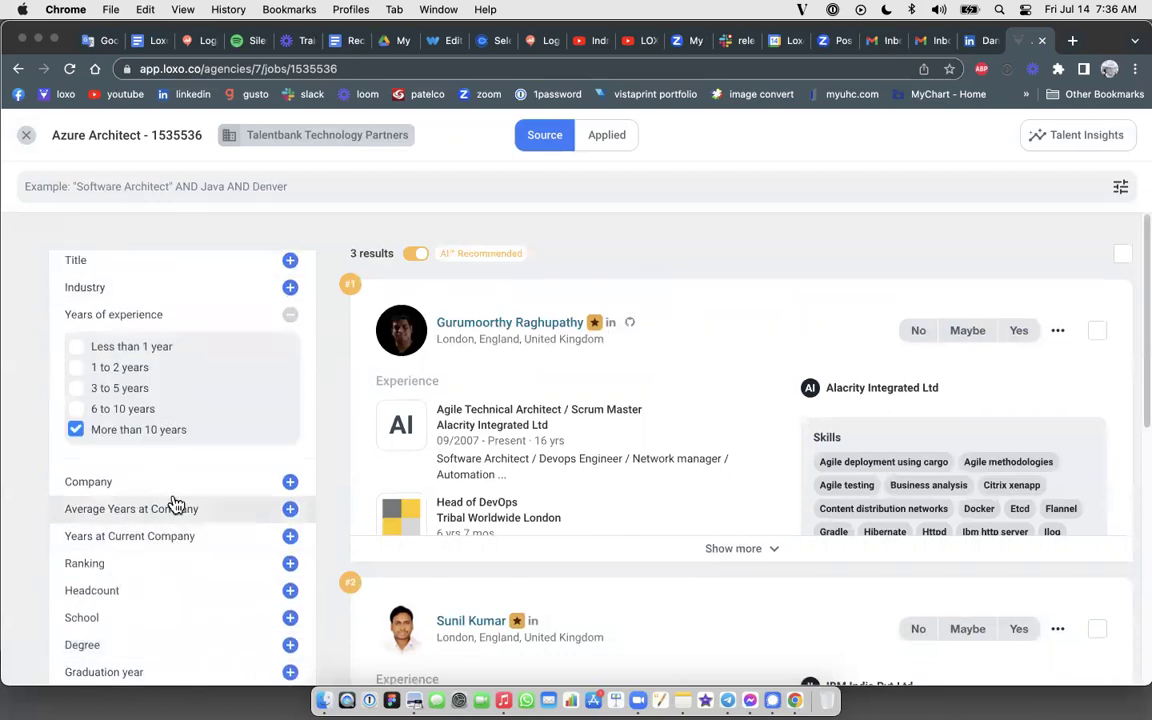
scroll(172, 504, "up", 4)
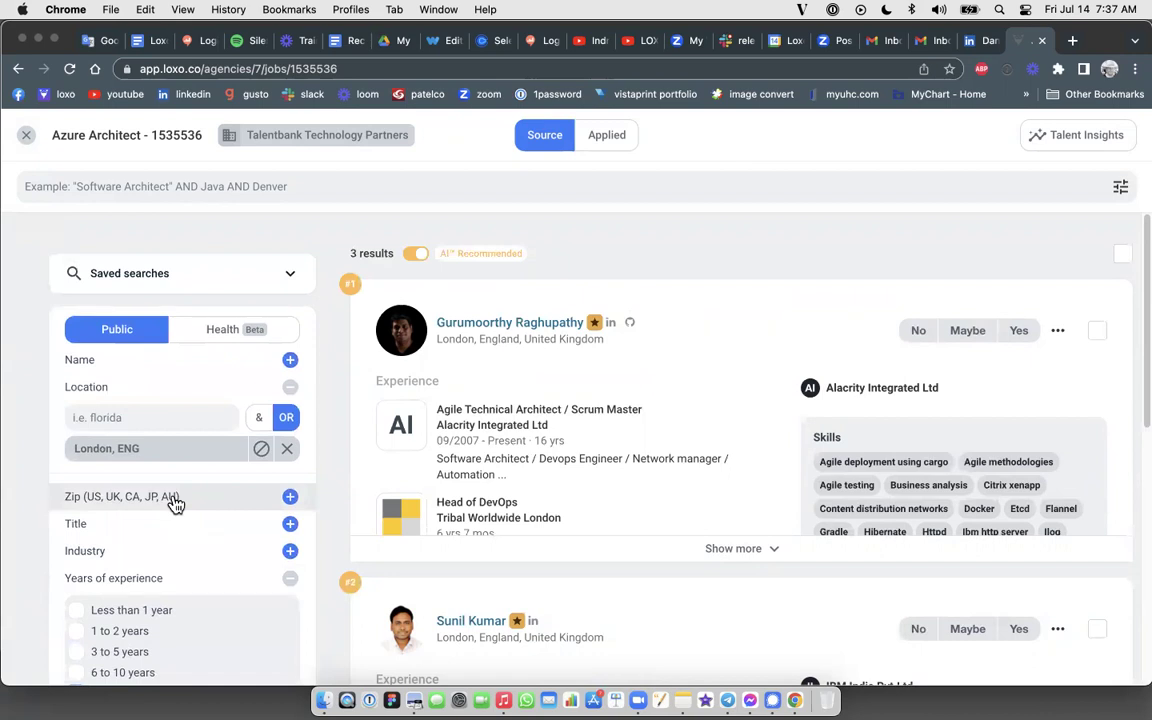
scroll(175, 504, "down", 9)
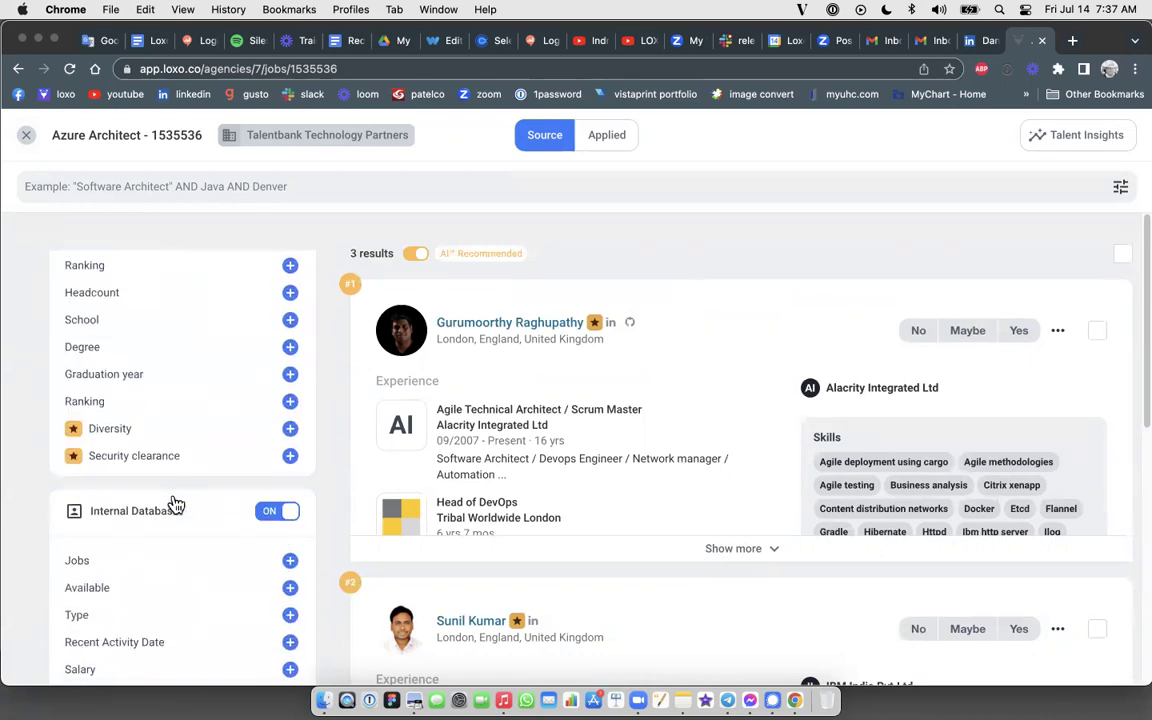
scroll(175, 504, "down", 4)
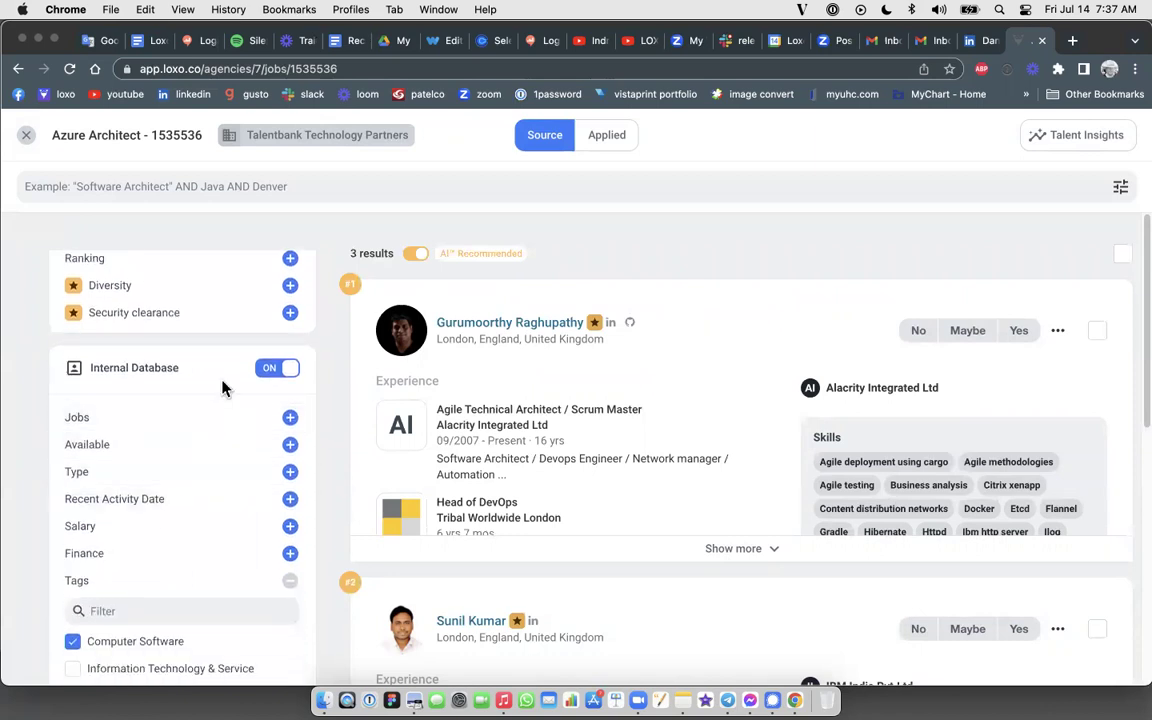
scroll(175, 505, "up", 10)
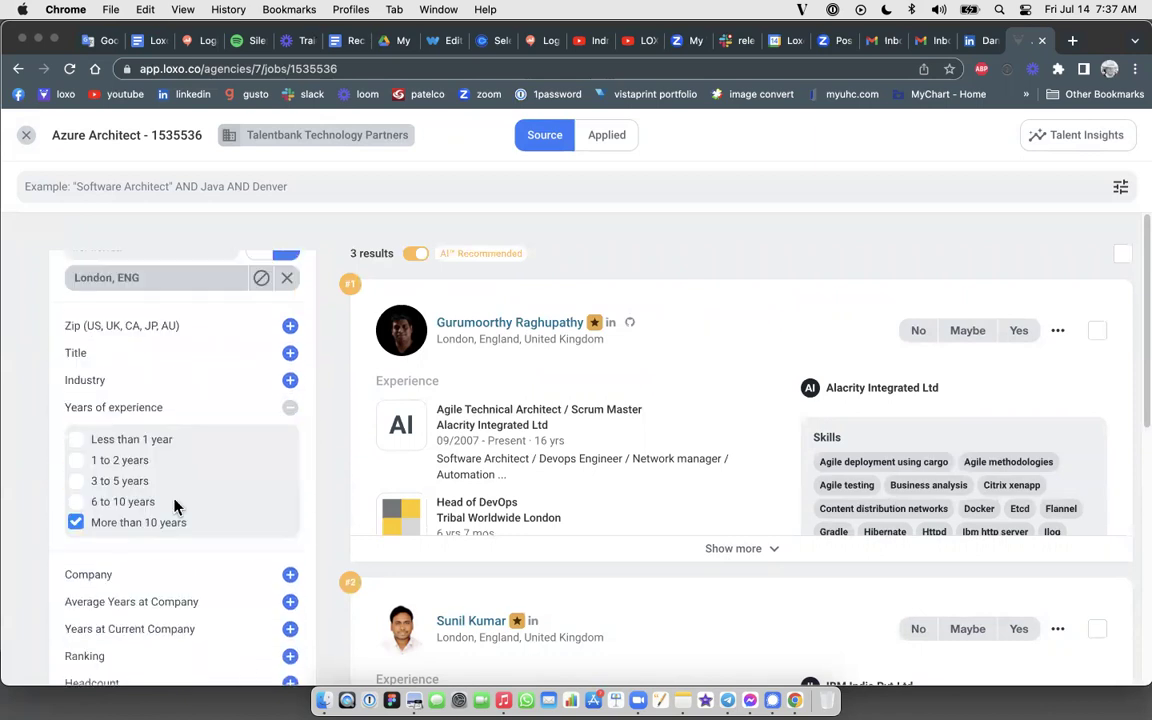
scroll(173, 509, "up", 4)
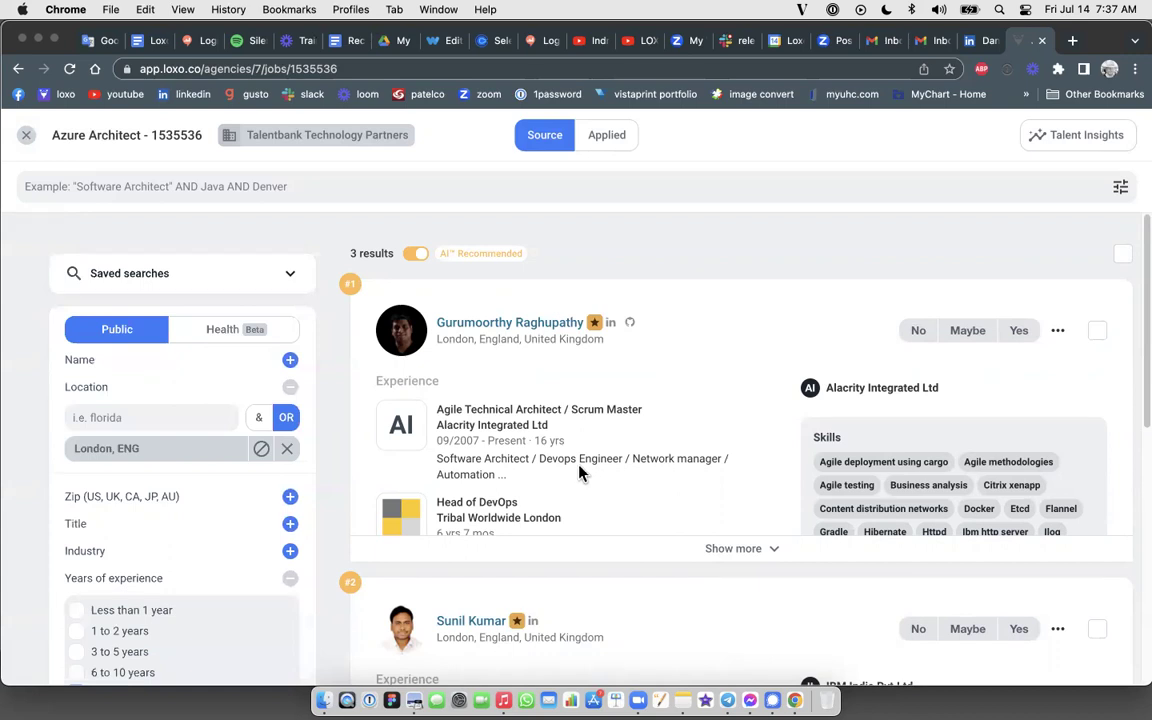
Close the sourcing view to return to the Azure Architect #1535536 pipeline board.
left_click(28, 138)
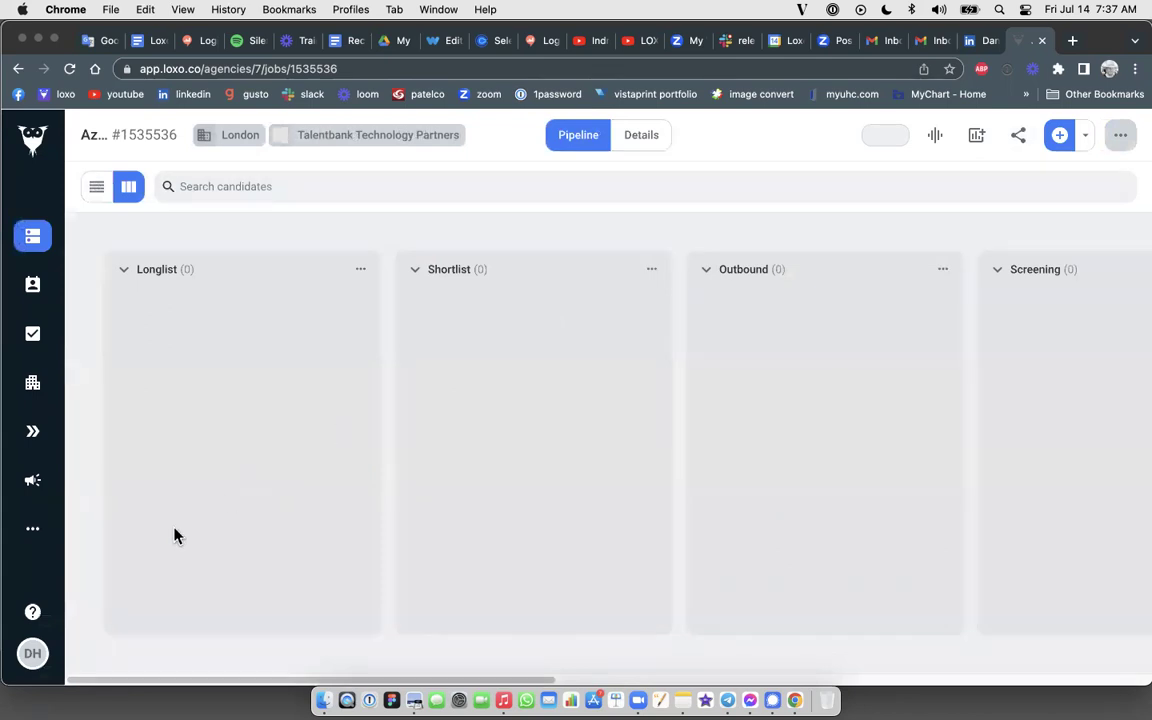
Open the help messenger showing a message option and Boolean search help articles.
left_click(34, 615)
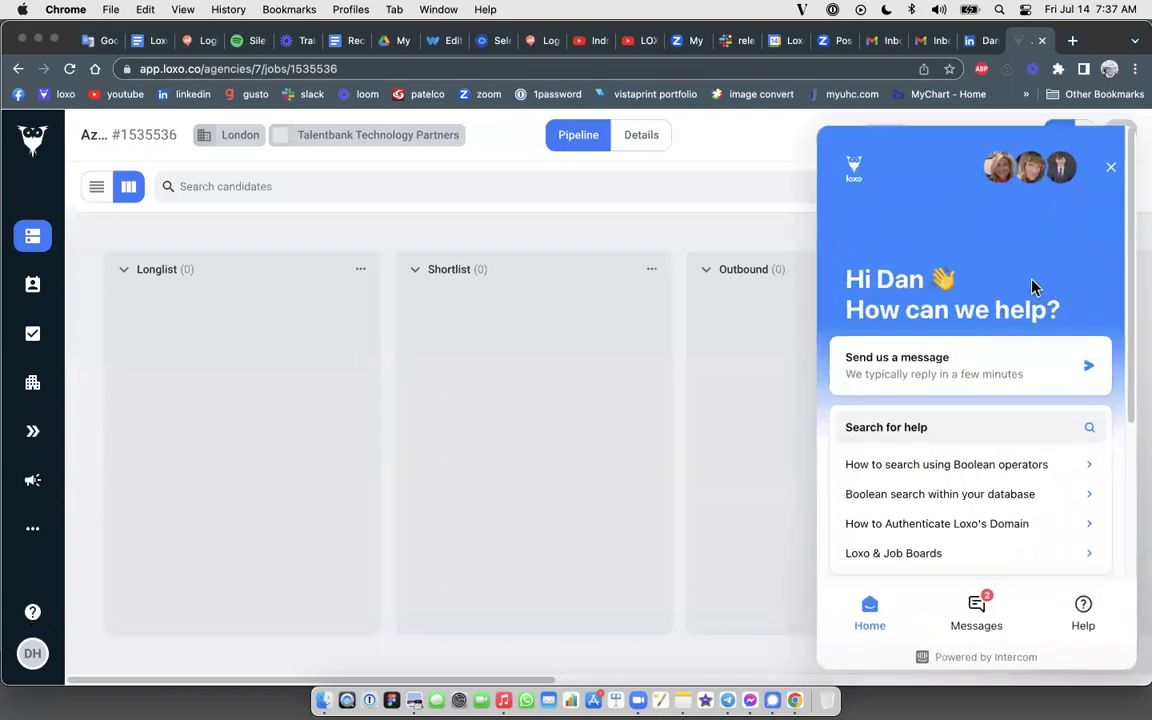